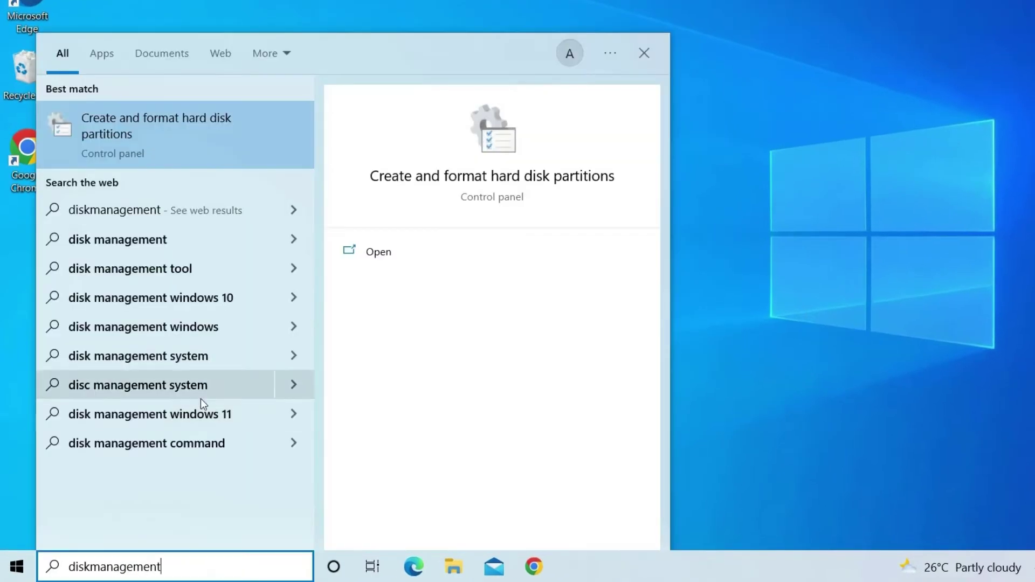
Open Disk Management and delete the USB (A:) volume on Disk 2, confirming the deletion
click(299, 162)
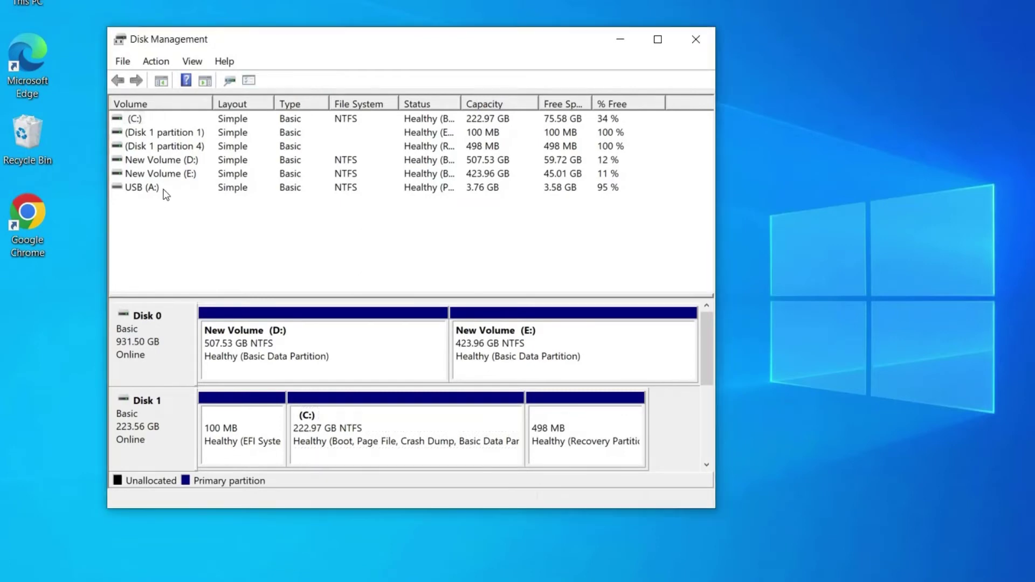
click(148, 189)
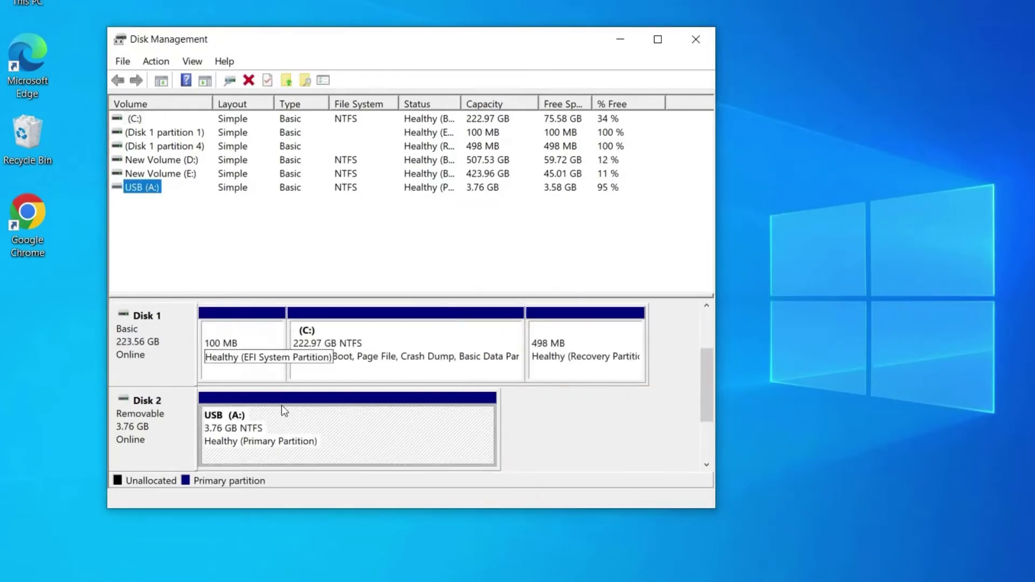
right_click(291, 421)
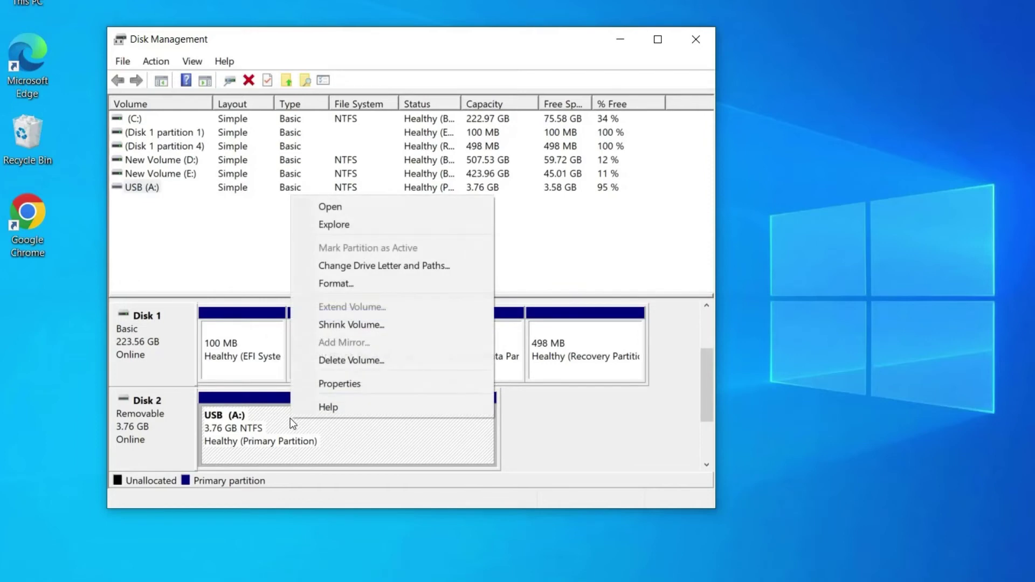
click(376, 361)
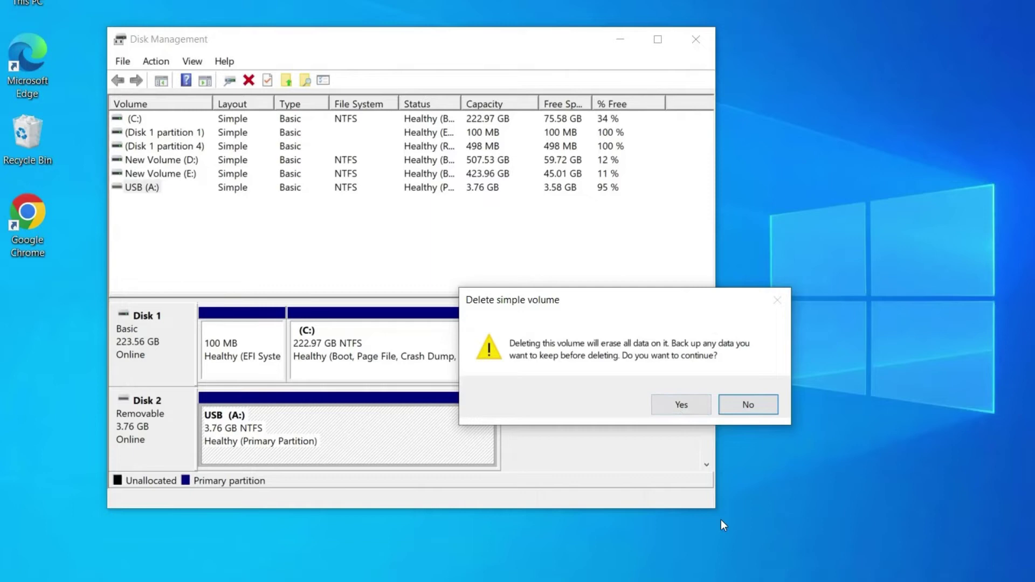
click(680, 408)
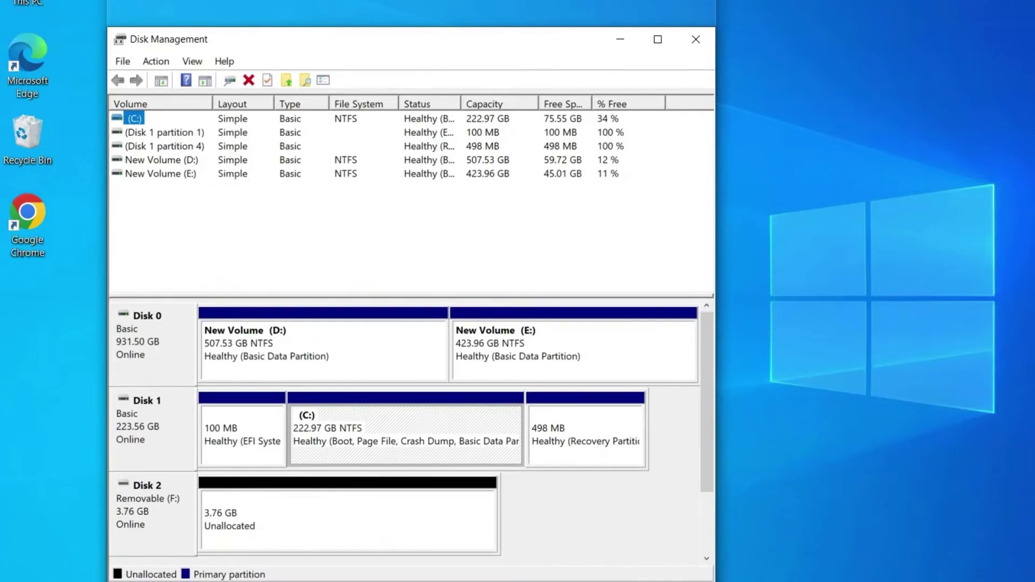
Create a 3852 MB simple volume on Disk 2's unallocated space, assigned drive letter Q
right_click(308, 450)
click(399, 458)
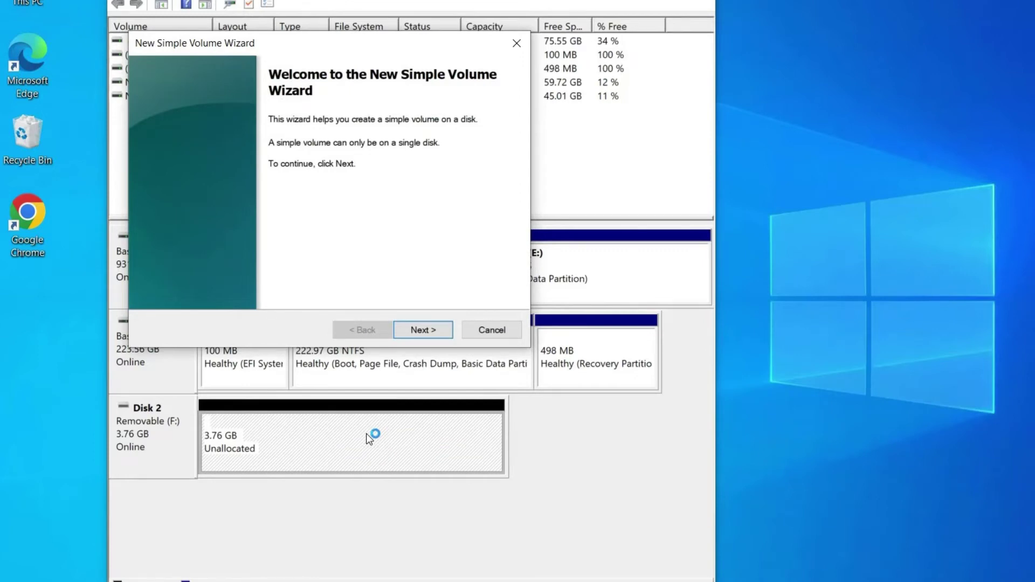
click(423, 330)
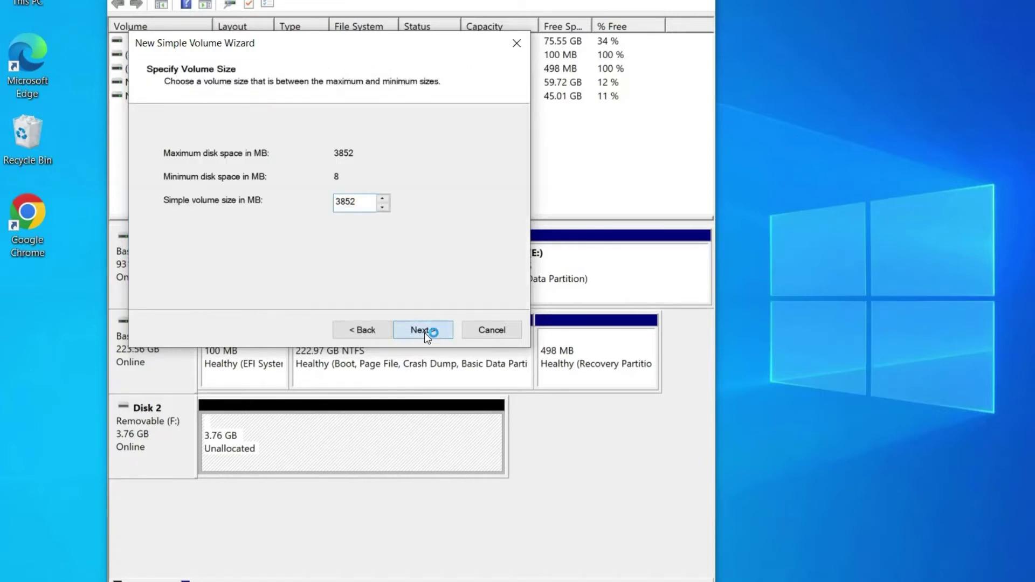
click(423, 329)
click(399, 155)
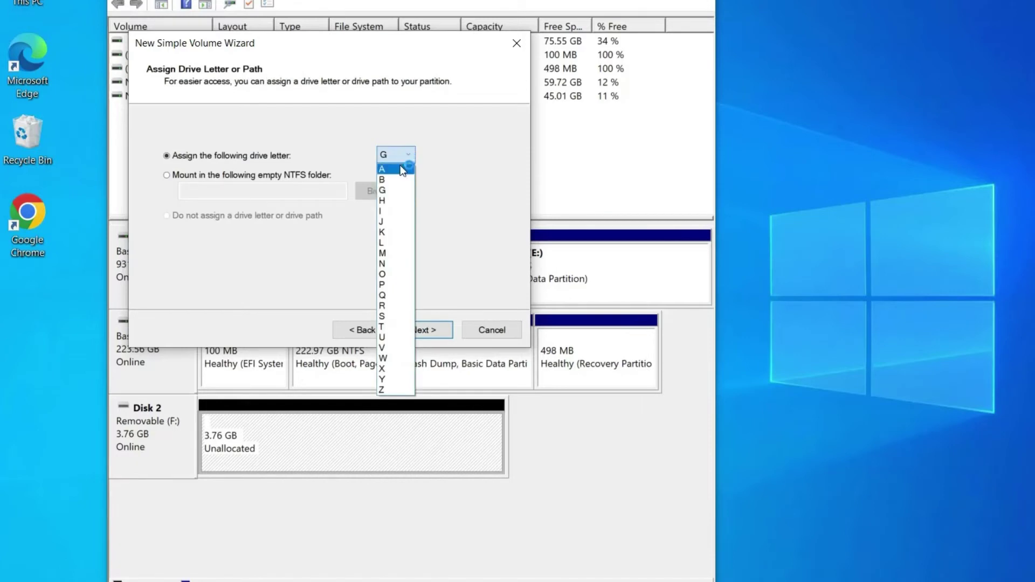
click(404, 290)
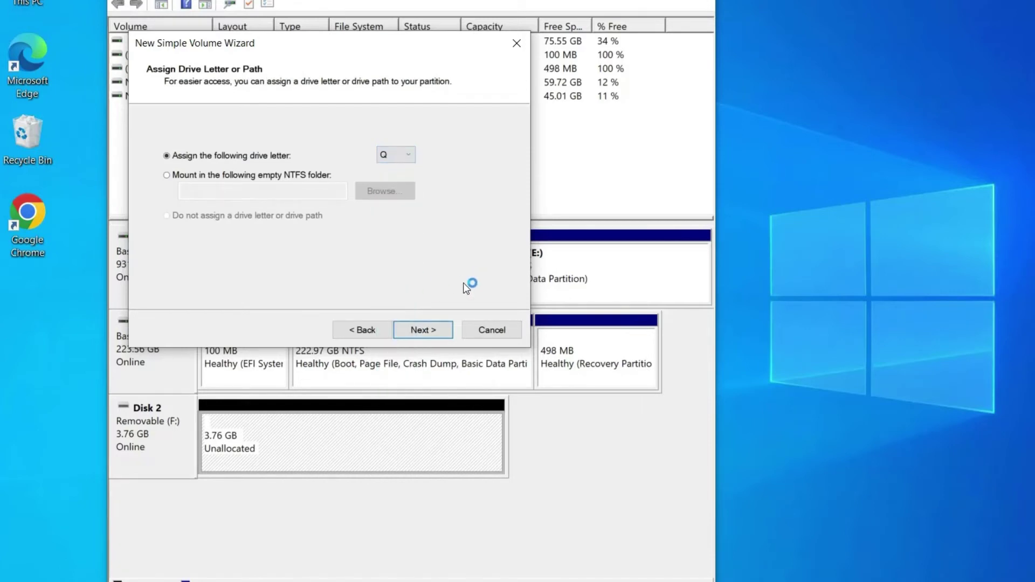
click(442, 327)
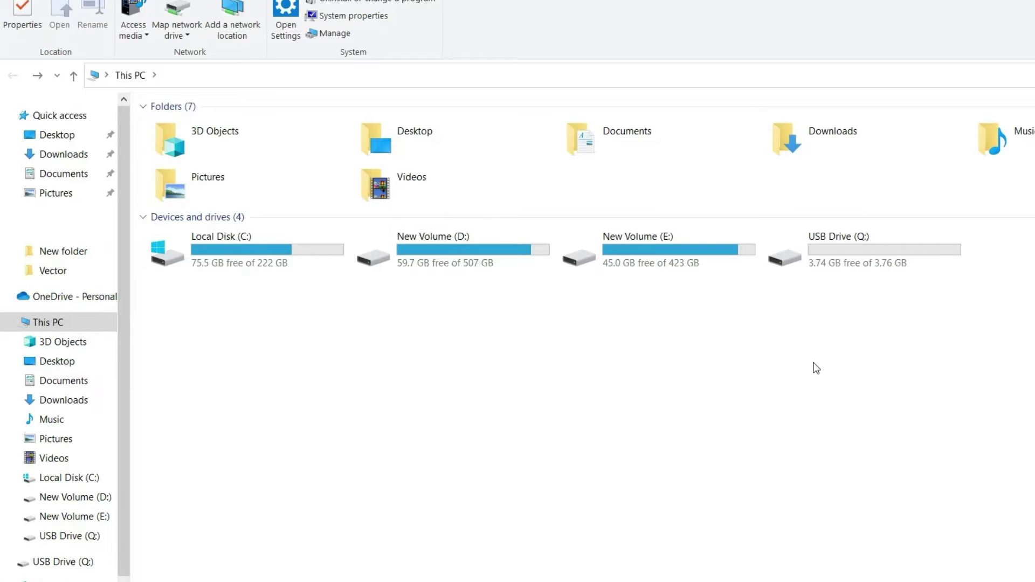
Open USB Drive (Q:) to confirm it is empty, then close File Explorer
click(865, 268)
double_click(865, 268)
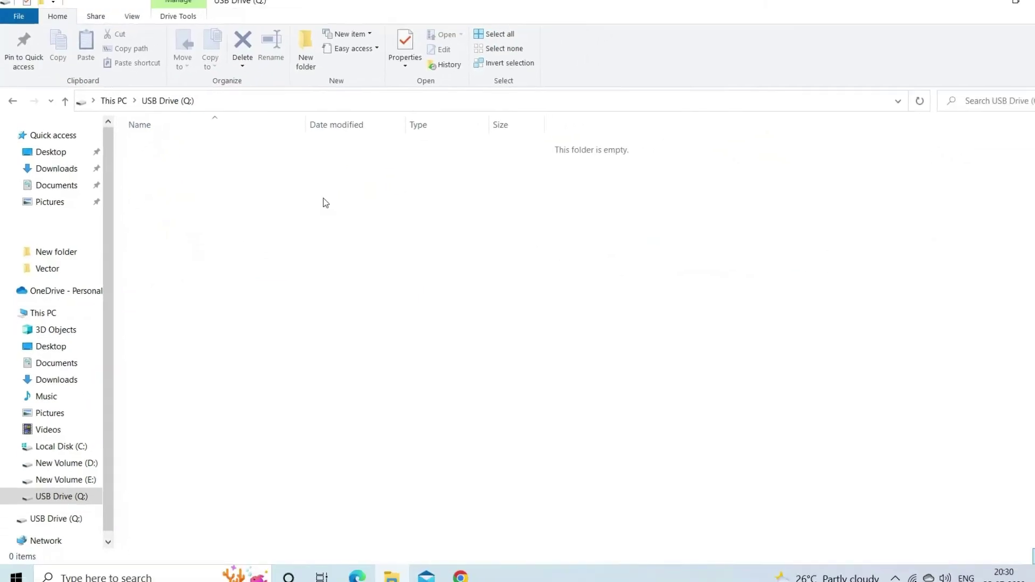
click(1018, 7)
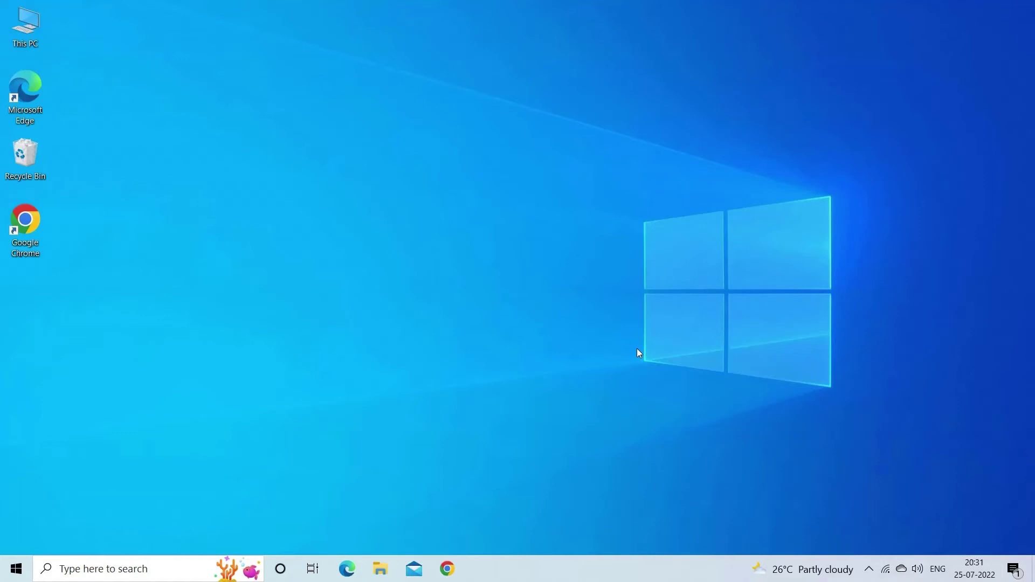
Launch DiskPart from the Run prompt and list all disks
key(super+r)
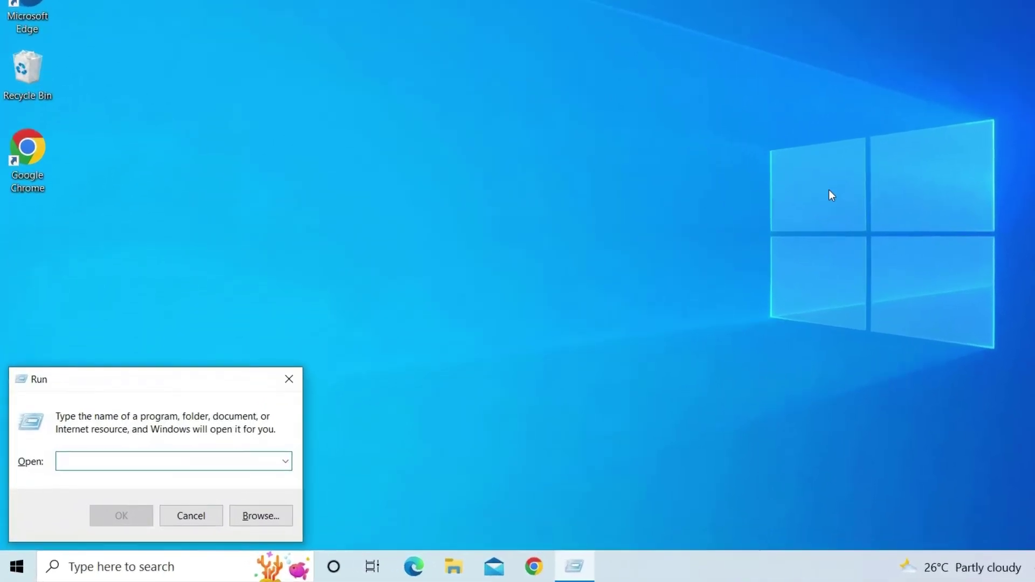
text(disk)
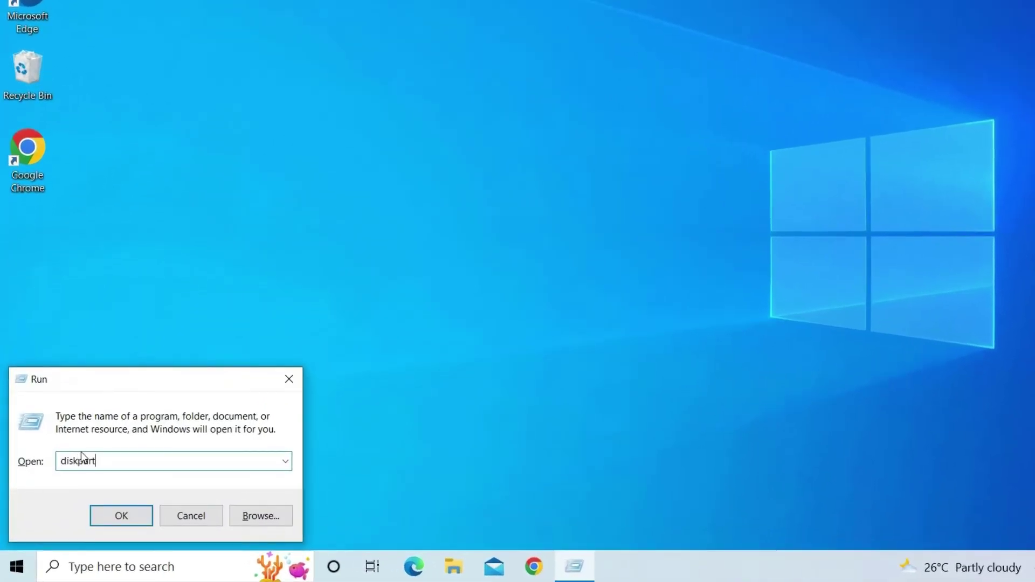
key(Return)
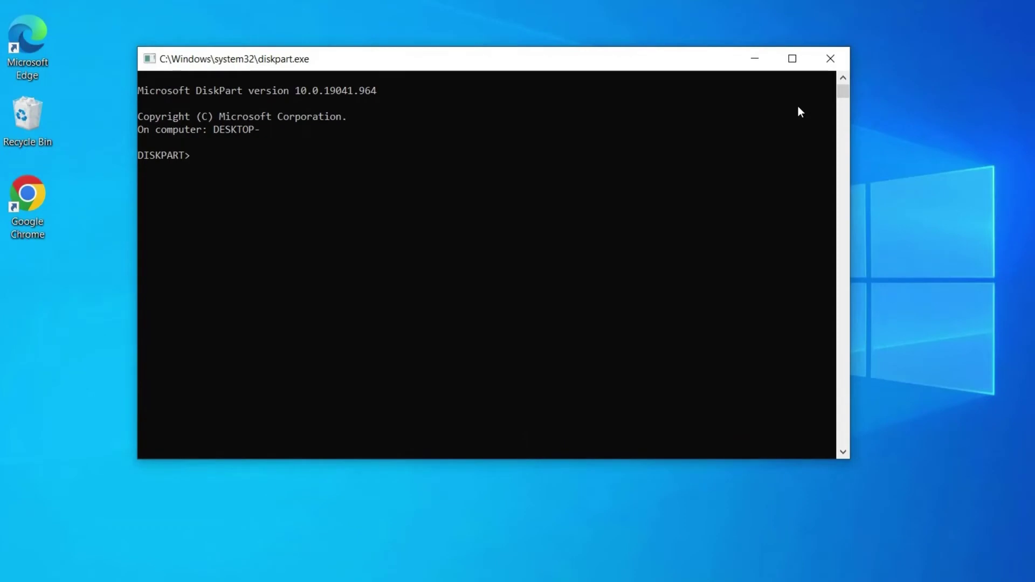
text(lis)
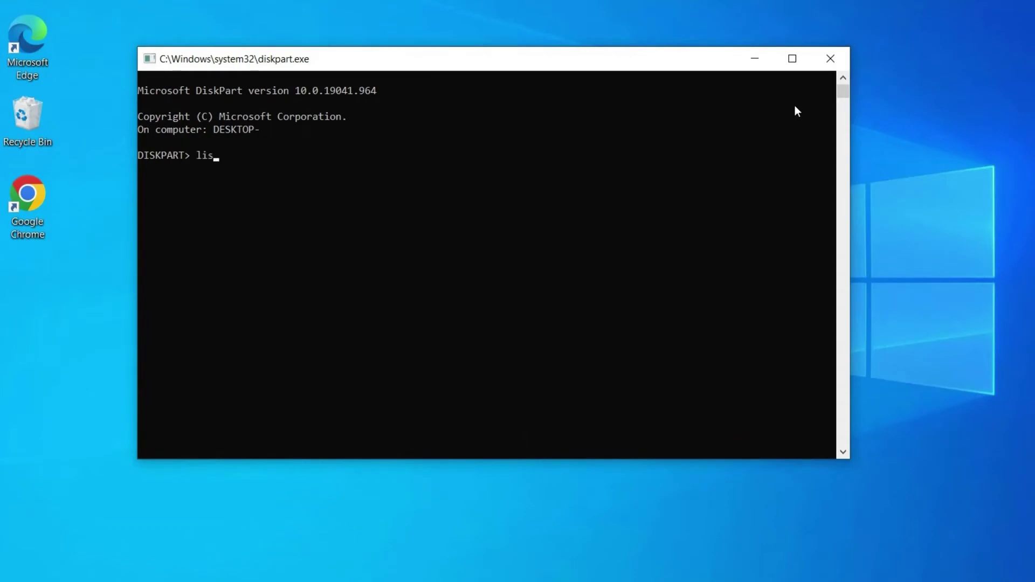
text(t )
text(disk)
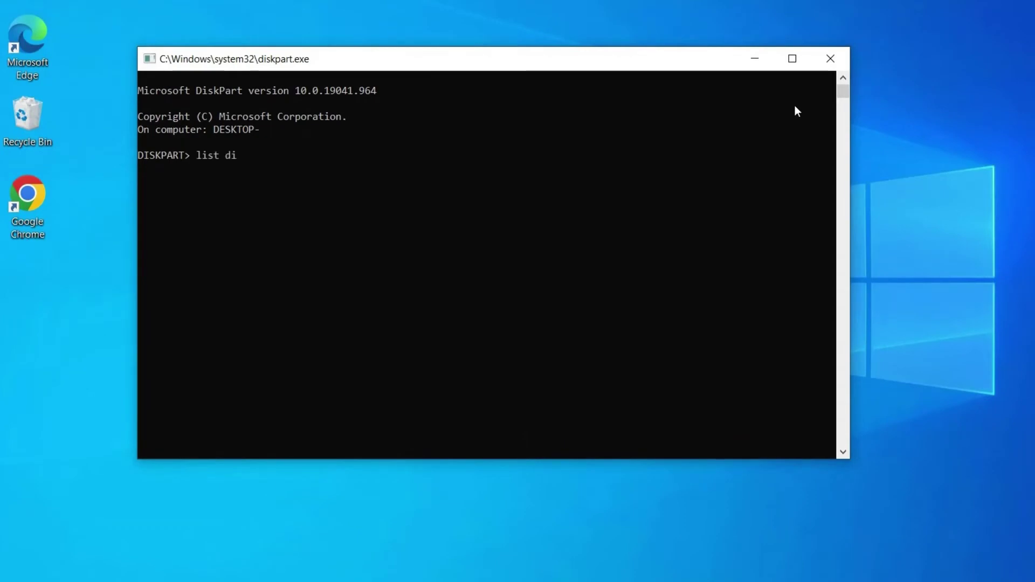
key(Return)
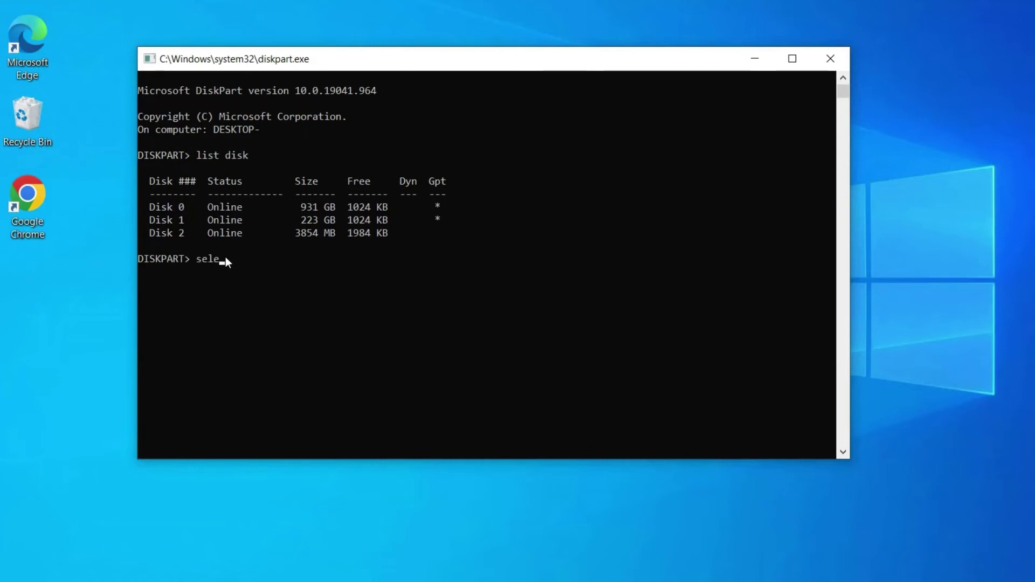
Select disk 2, clean it, and create a primary partition on it
text(ct disk 2)
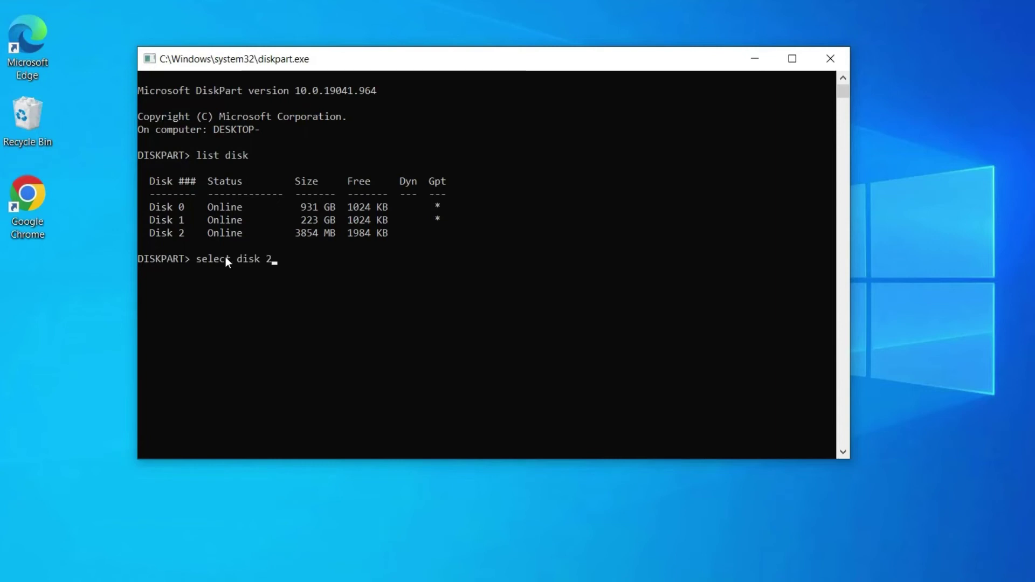
key(Return)
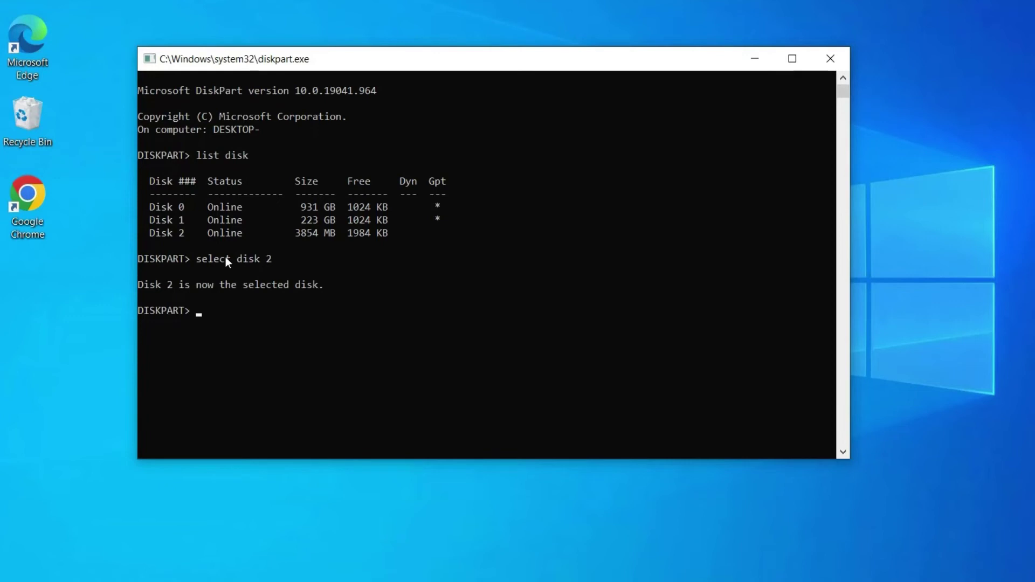
text(Clean)
key(Return)
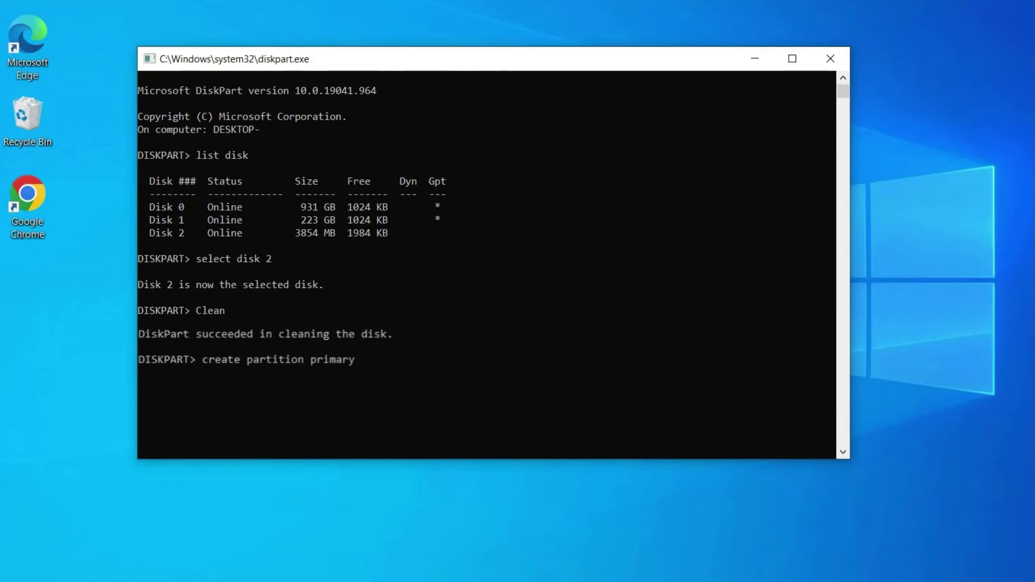
key(Return)
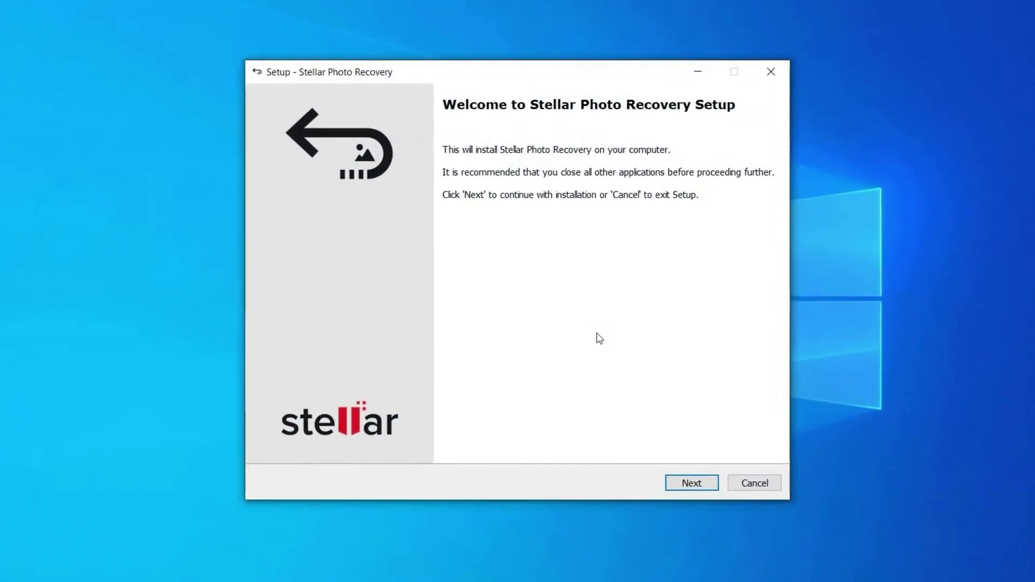
Continue through the Stellar Photo Recovery installation wizard
click(691, 482)
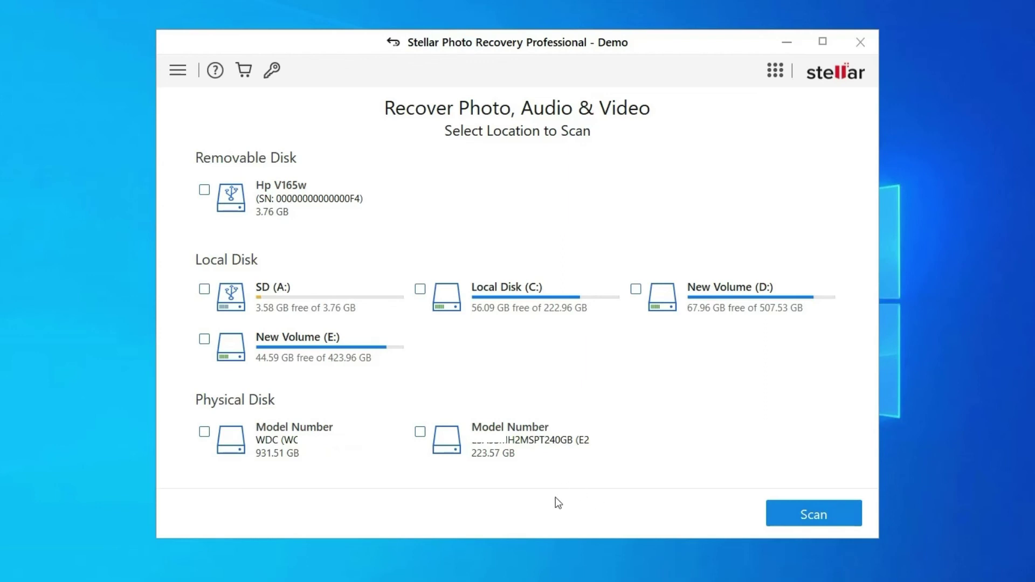
Scan SD (A:) for lost photos and exclude System Volume Information to preview the recovered image
click(204, 290)
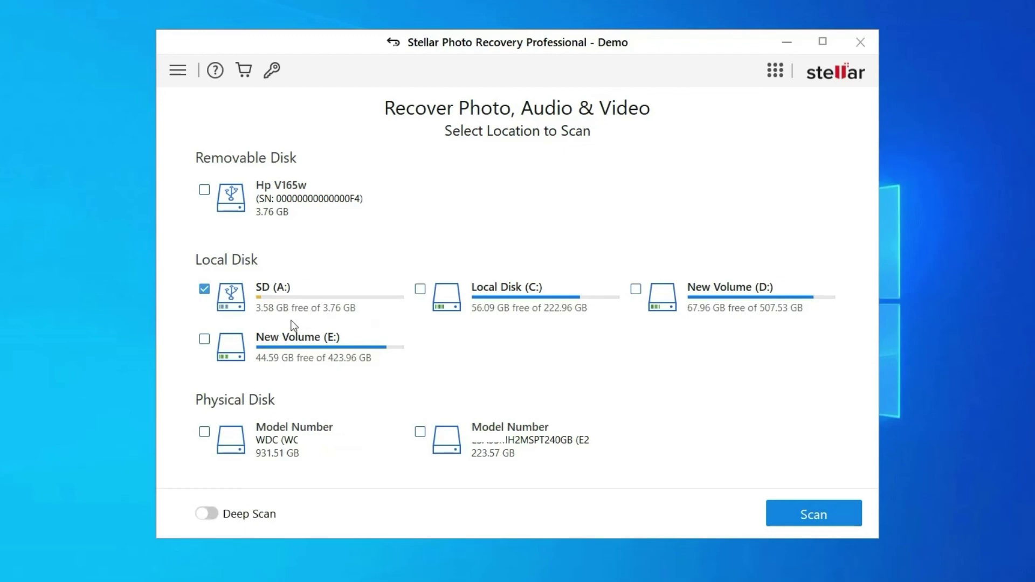
click(845, 518)
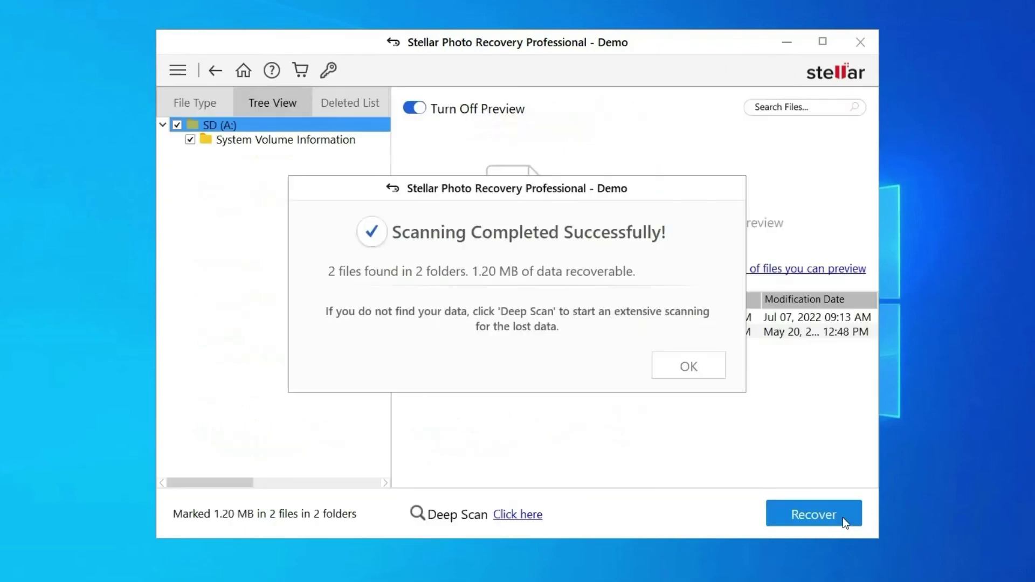
click(688, 367)
click(412, 332)
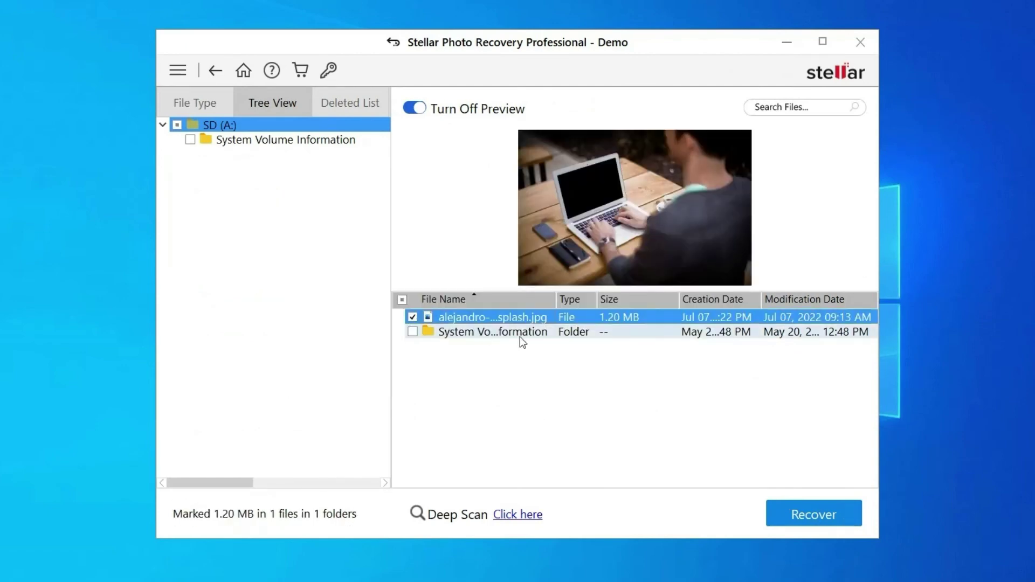